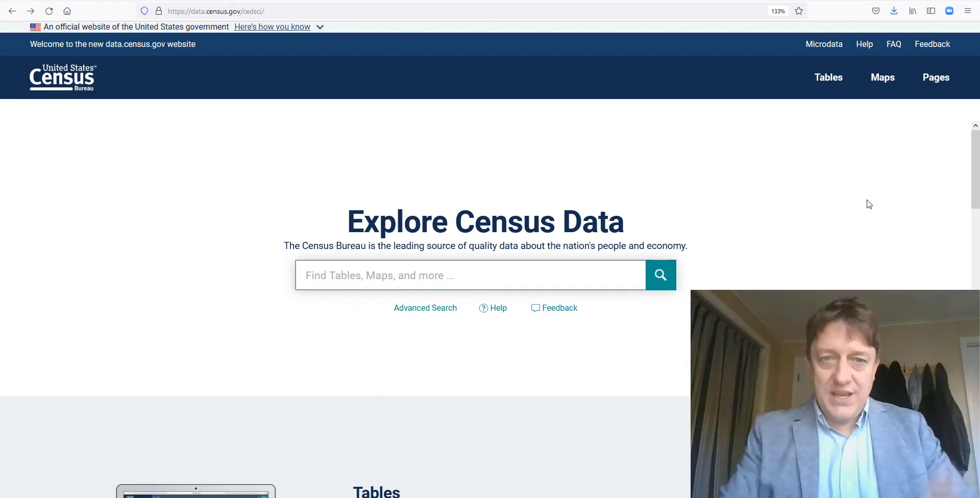
- Search for table B02001 and open the suggested B02001: RACE table
left_click(333, 275)
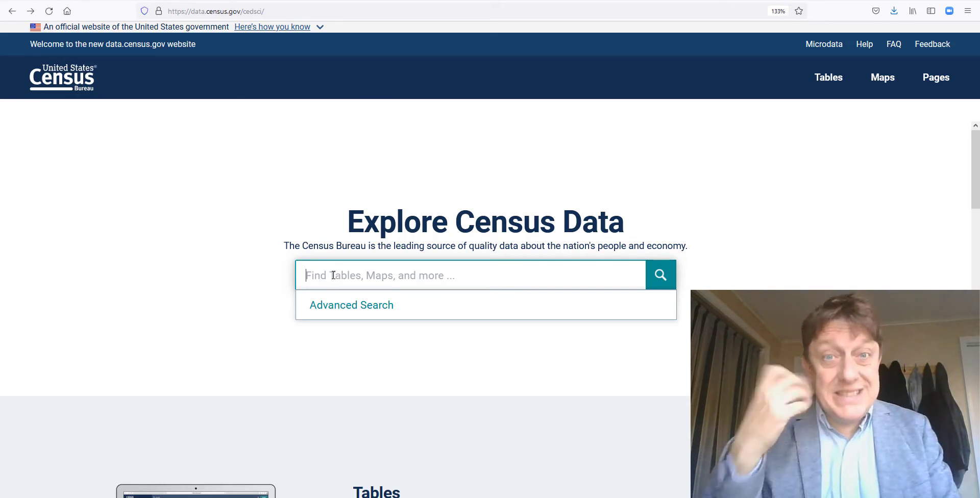
type("B")
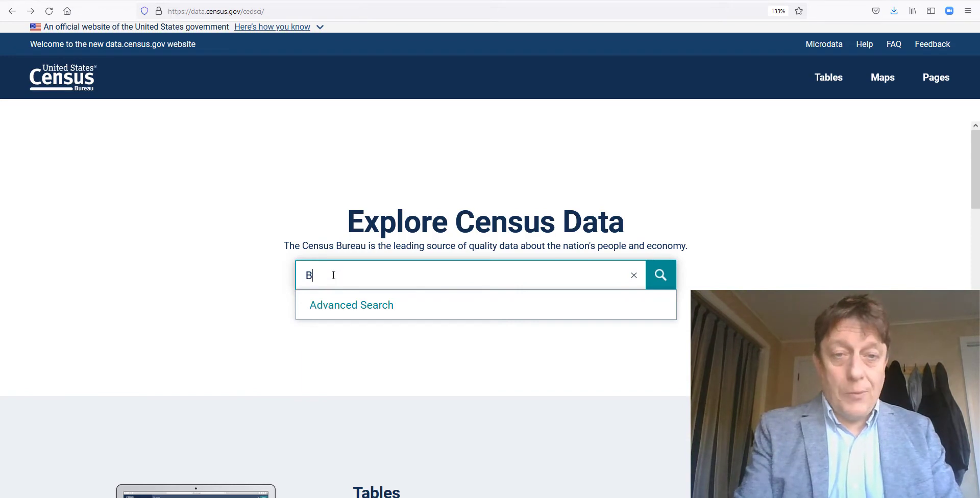
type("02001")
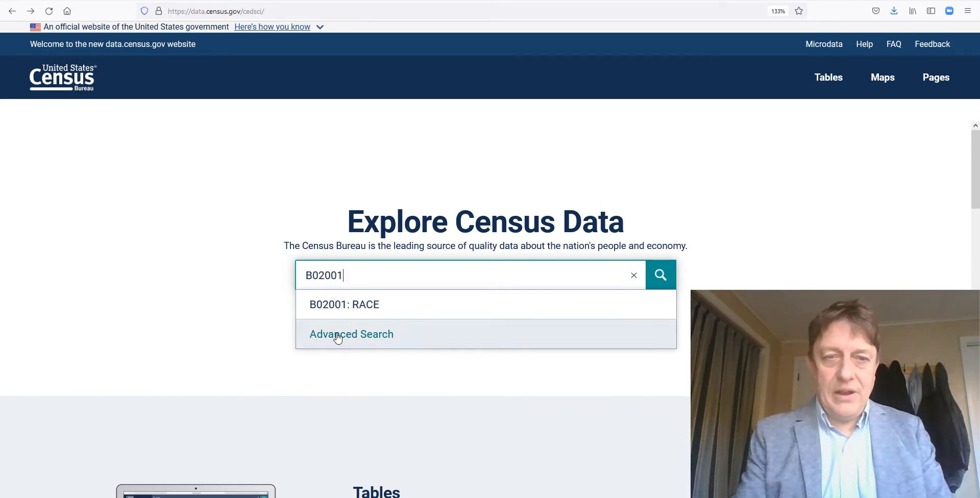
left_click(348, 302)
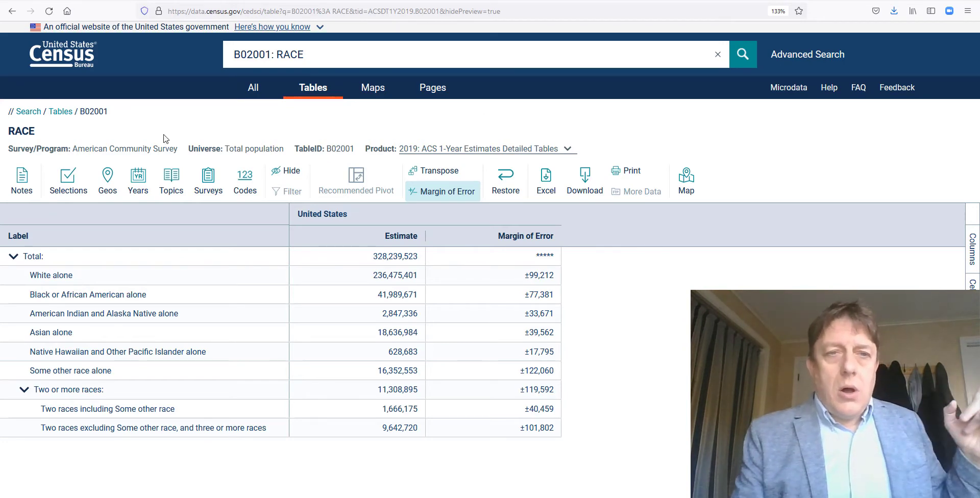
- Review the survey products and years offered for the RACE table without changing the current product
left_click(568, 149)
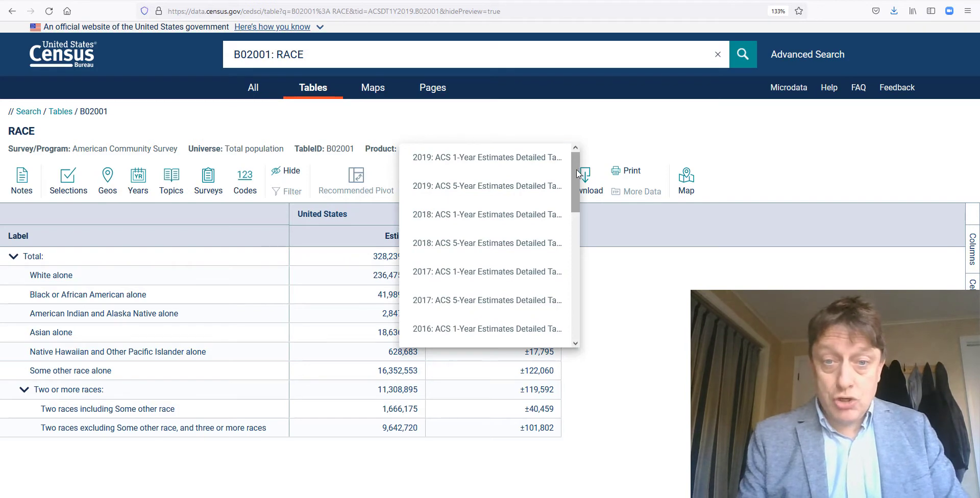
left_click_drag(577, 169, 584, 96)
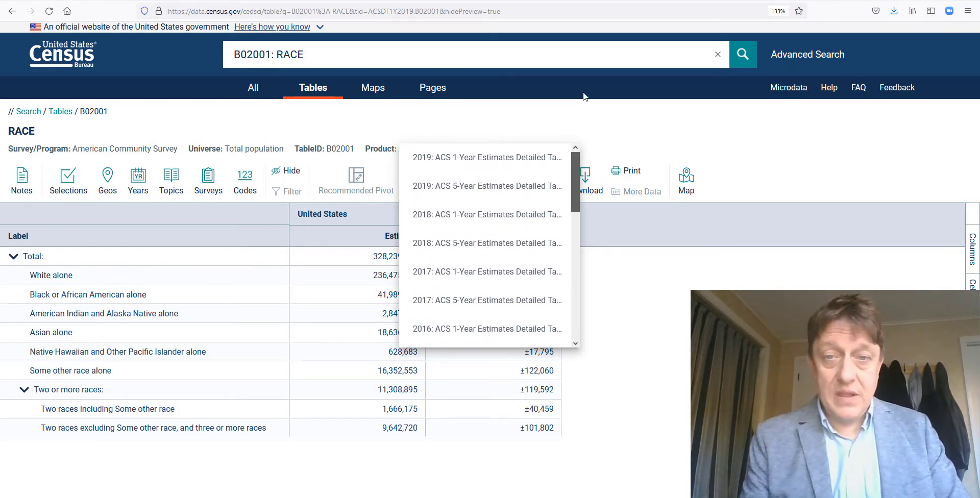
left_click(583, 128)
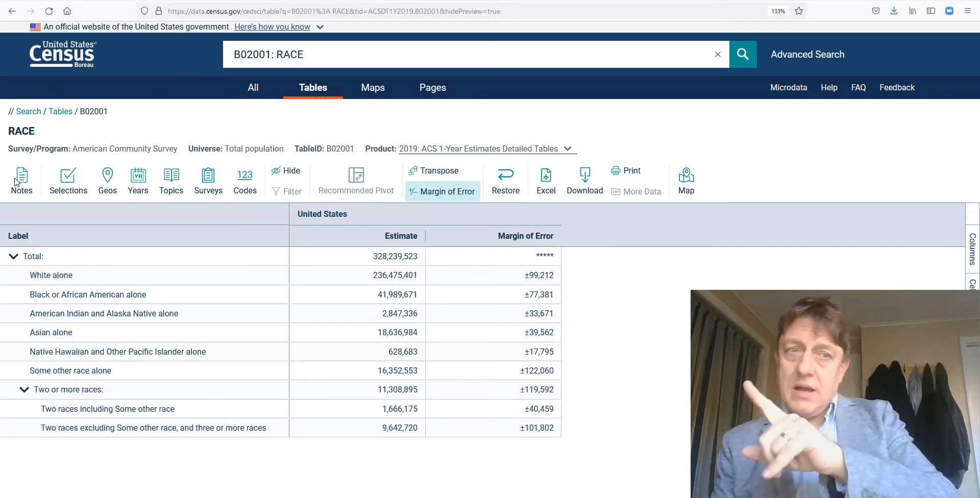
- Set the geography level to Place within New York and review which places the 1-year estimates offer
left_click(108, 188)
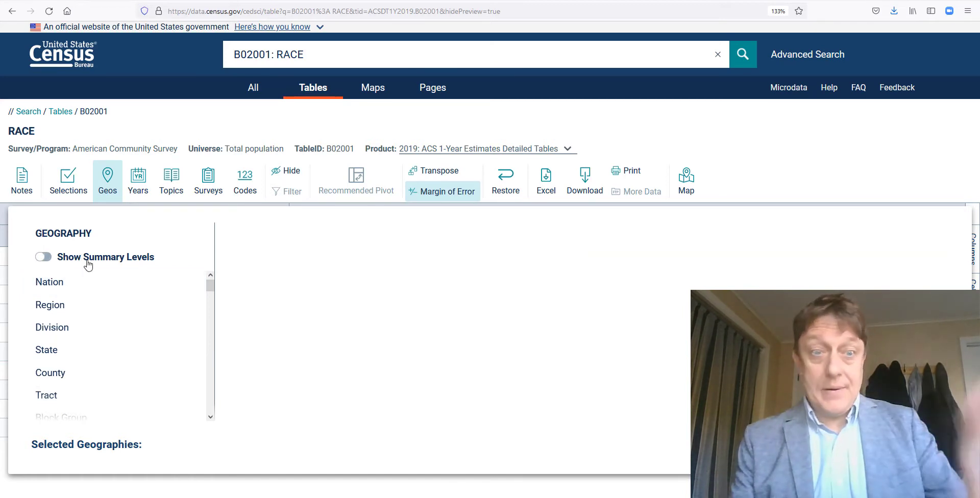
left_click_drag(210, 289, 210, 325)
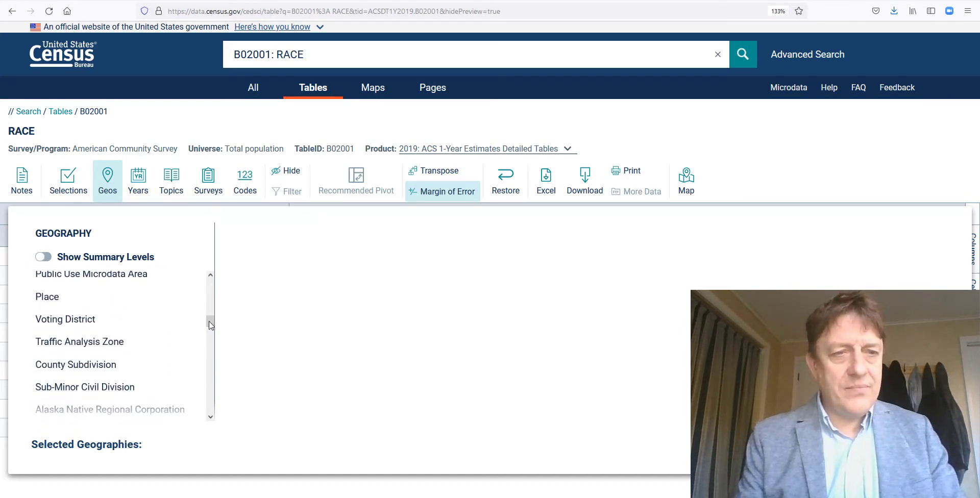
left_click(84, 301)
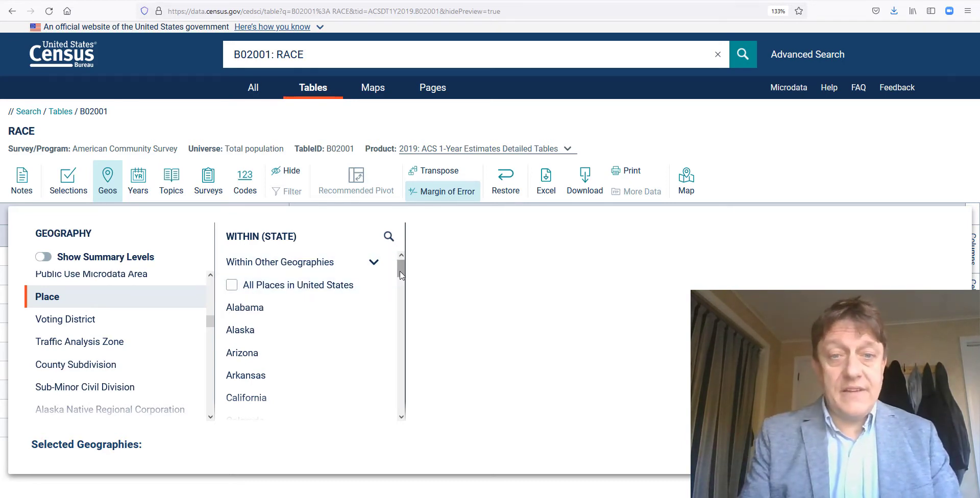
left_click_drag(401, 274, 400, 371)
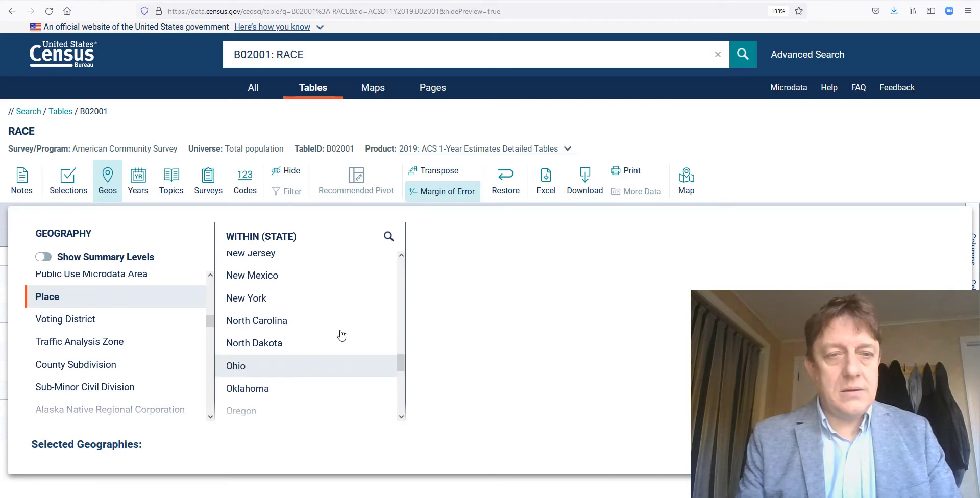
left_click(297, 312)
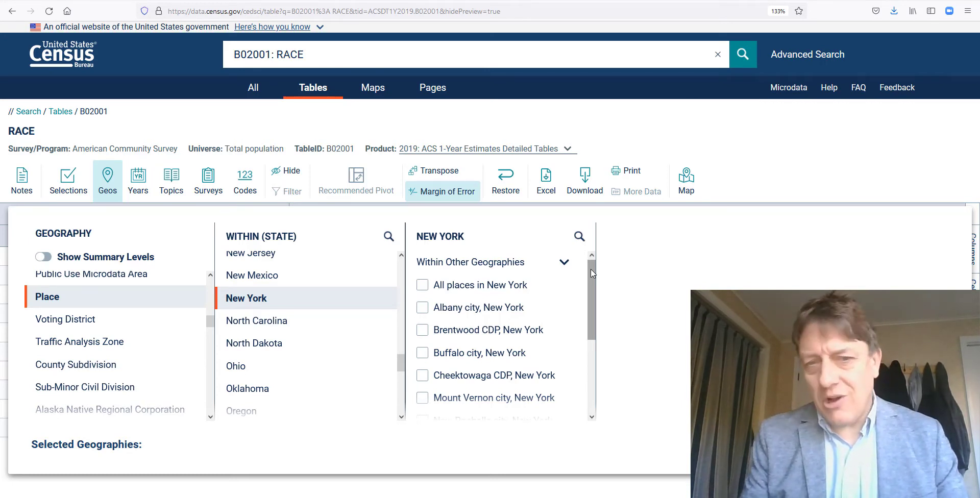
left_click_drag(590, 269, 588, 349)
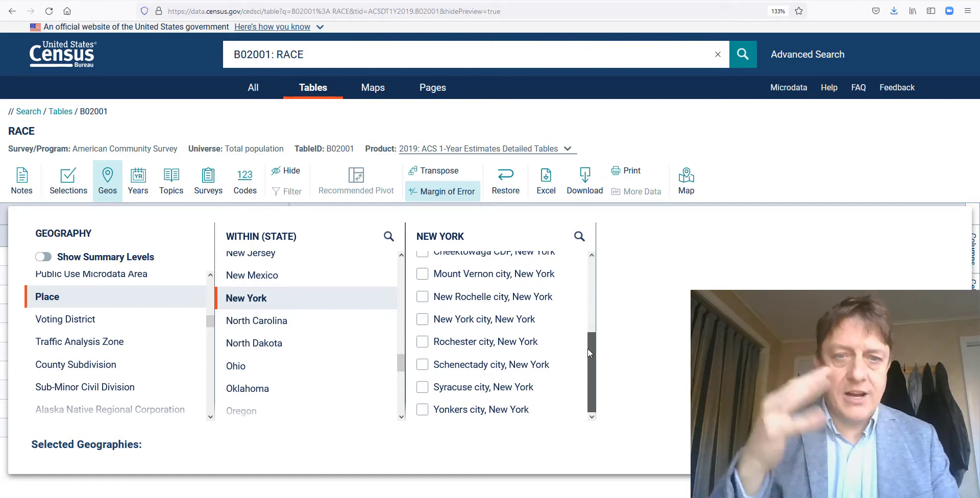
scroll(587, 394, "up", 3)
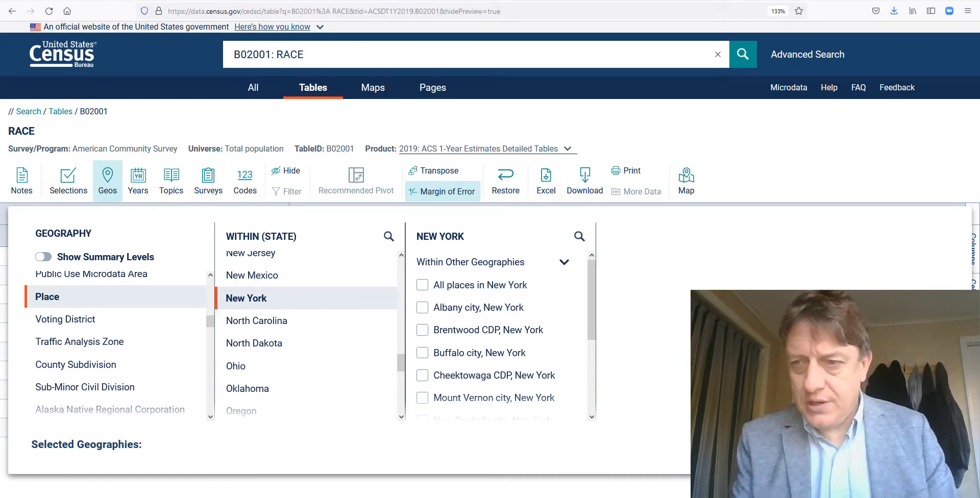
left_click(942, 451)
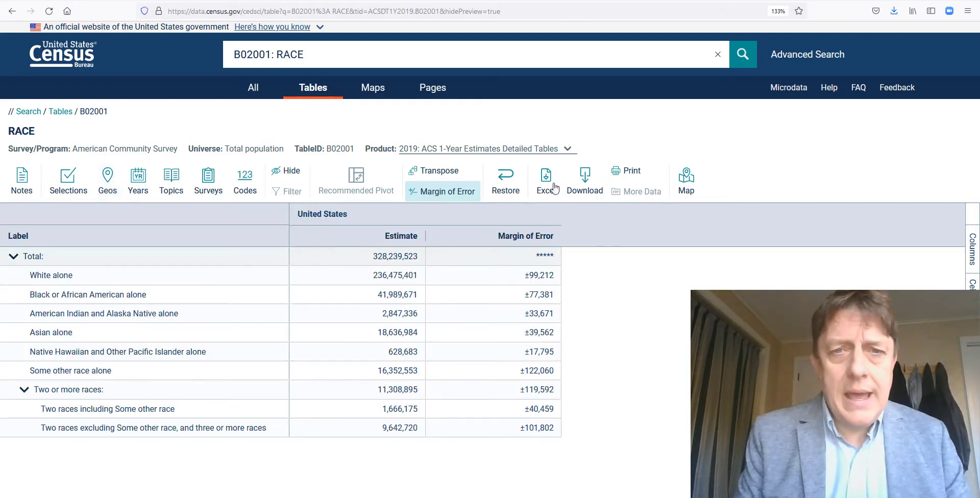
- Switch the table's product to 2019: ACS 5-Year Estimates Detailed Tables
left_click(567, 149)
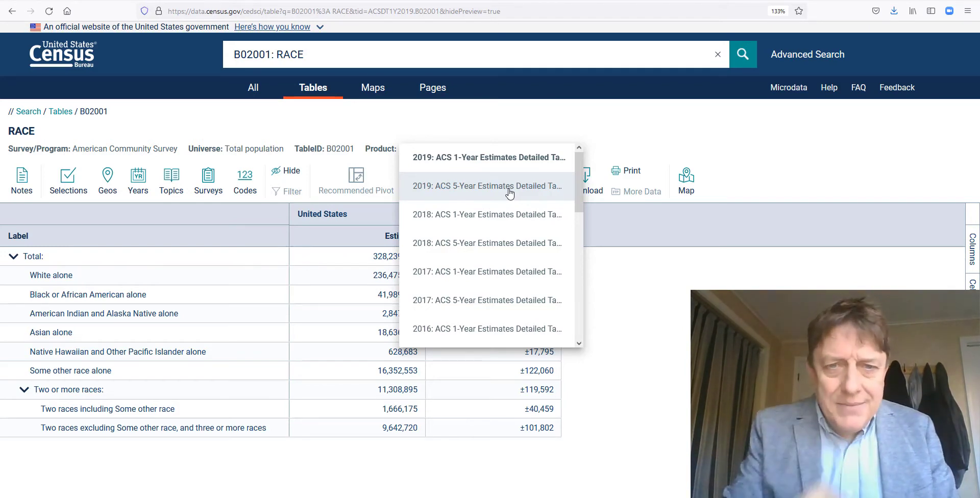
left_click(508, 189)
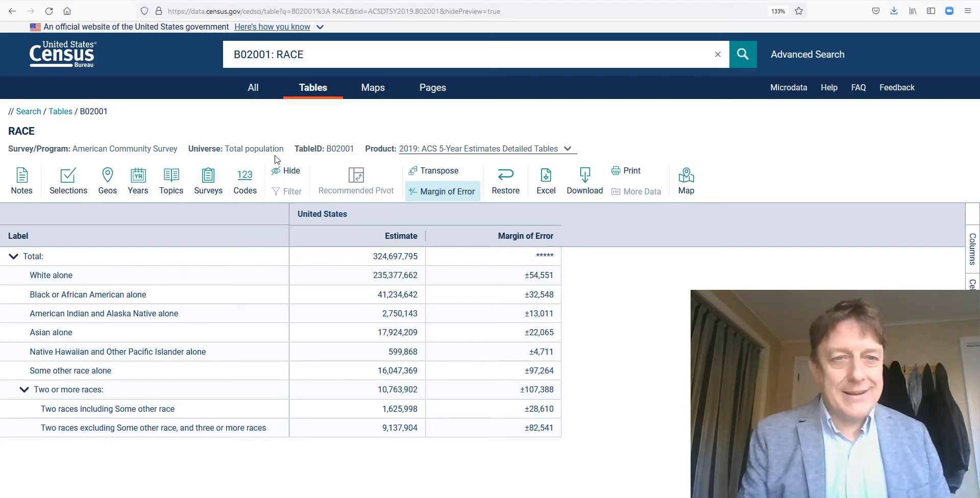
- Find Hilton among New York's places and select Hilton village, New York as the table's geography
left_click(108, 181)
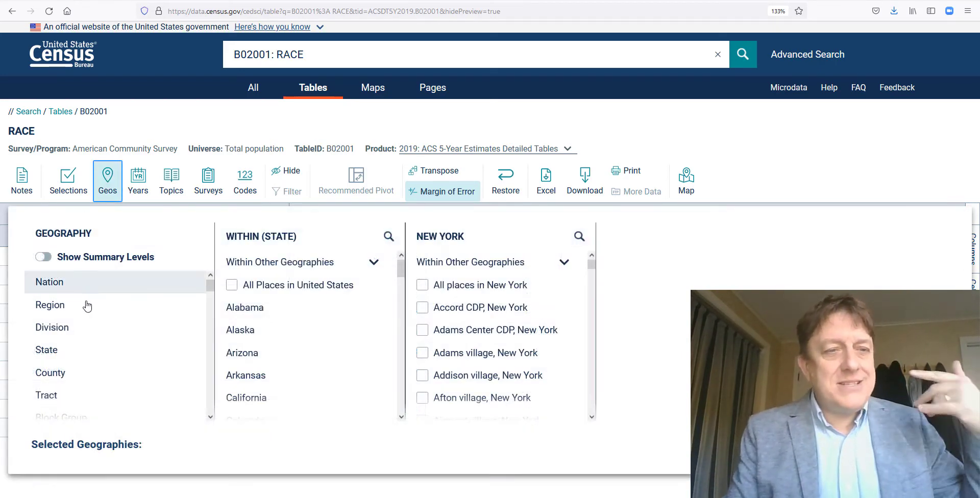
left_click_drag(210, 287, 209, 297)
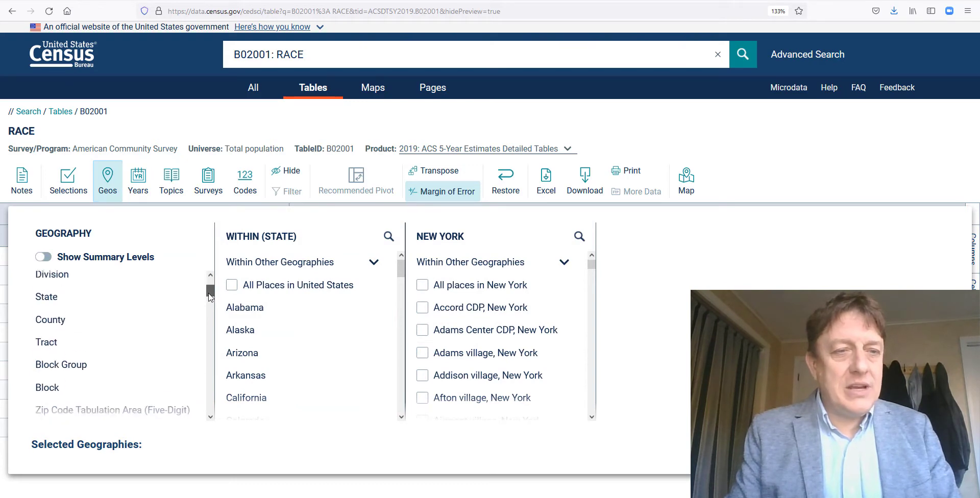
scroll(164, 325, "down", 6)
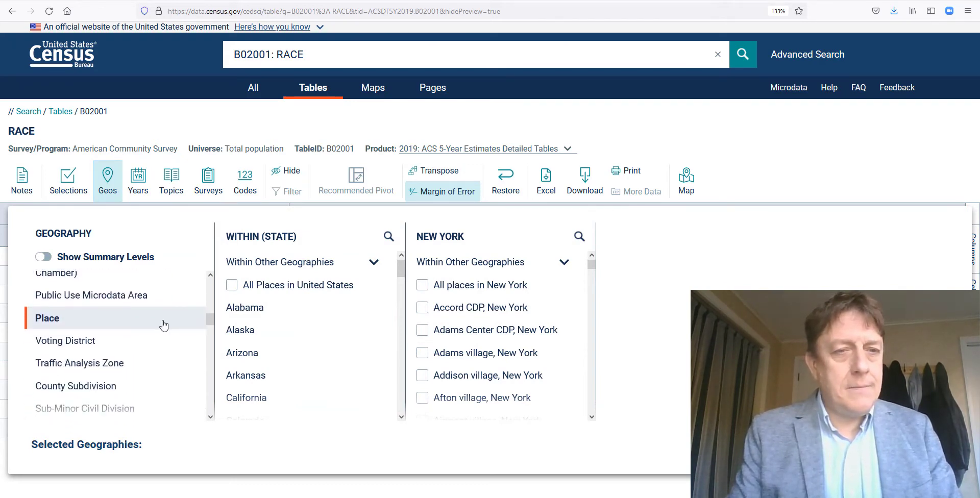
left_click_drag(401, 268, 395, 358)
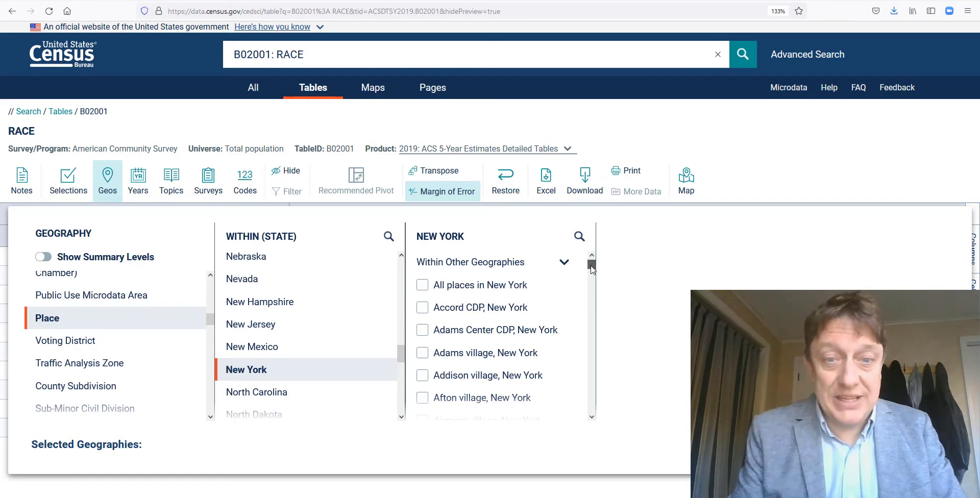
left_click_drag(592, 266, 590, 425)
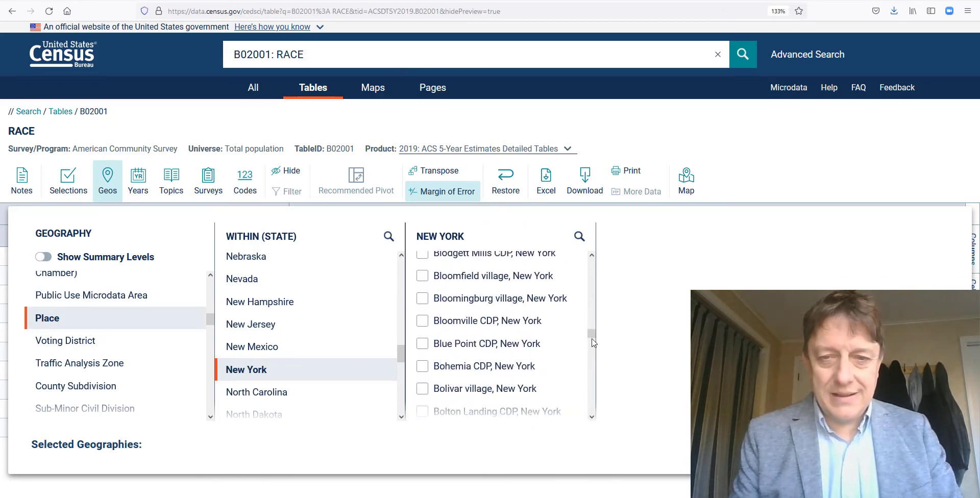
left_click_drag(594, 338, 590, 420)
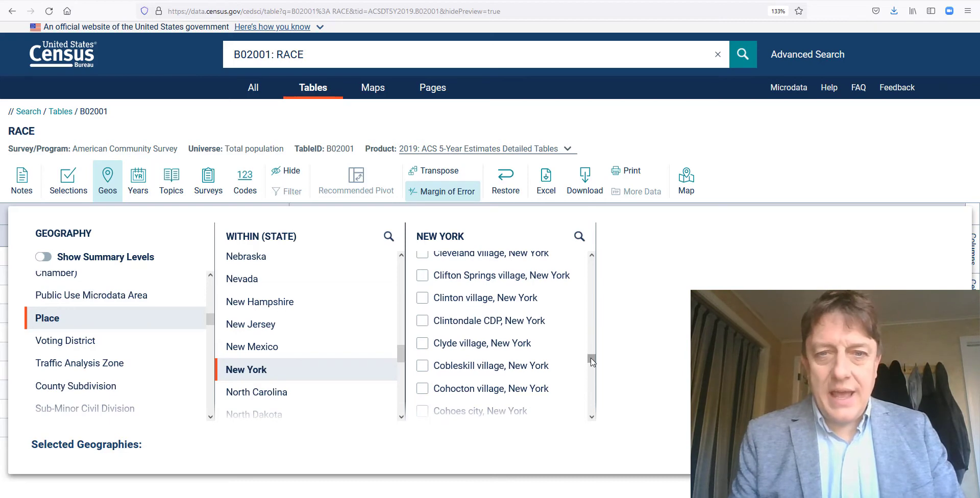
left_click_drag(591, 360, 591, 399)
left_click(579, 237)
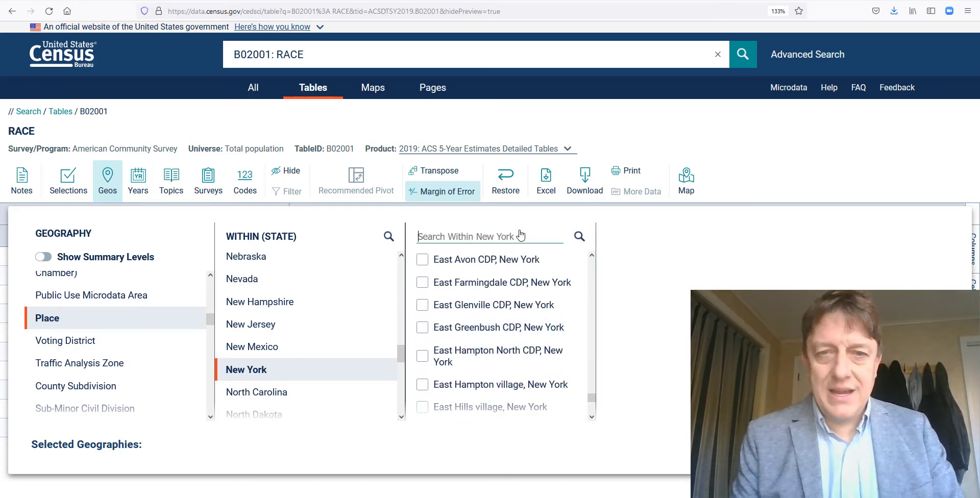
type("Hilton")
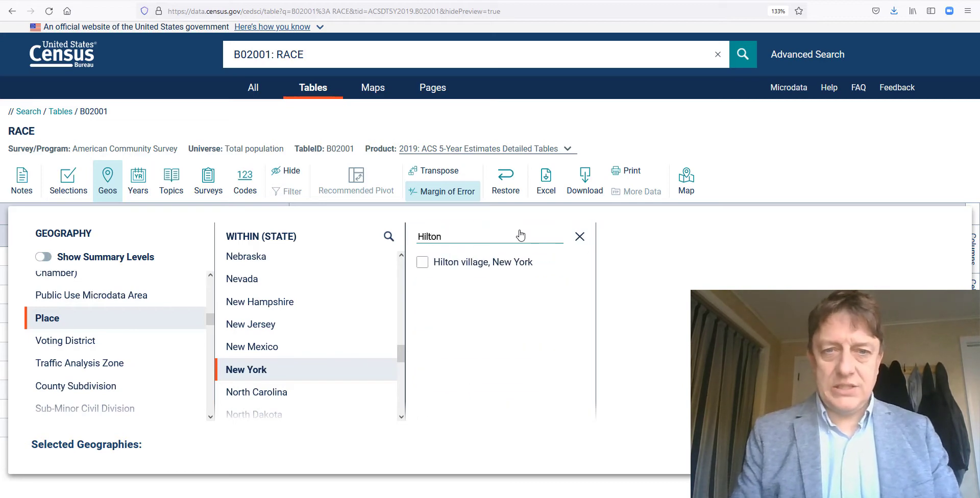
left_click(423, 263)
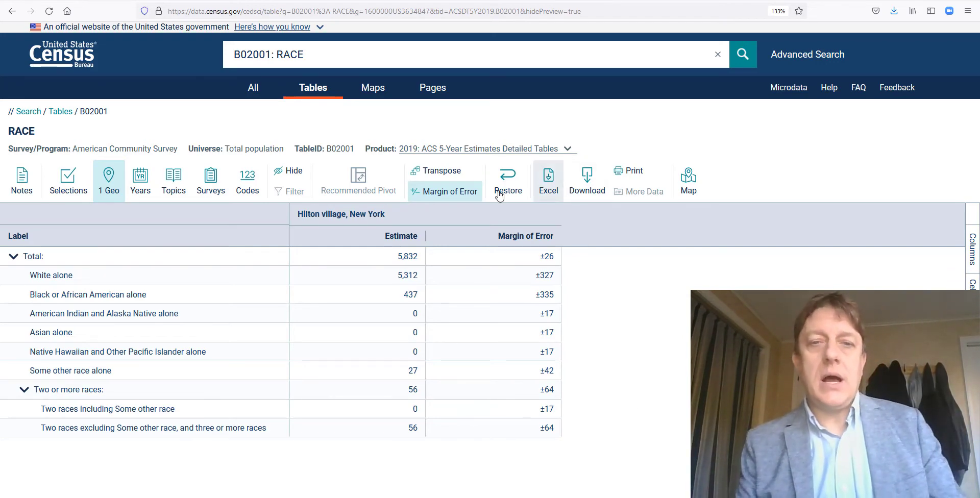
- Export the Hilton village race table as an Excel file and open it in Excel
left_click(549, 198)
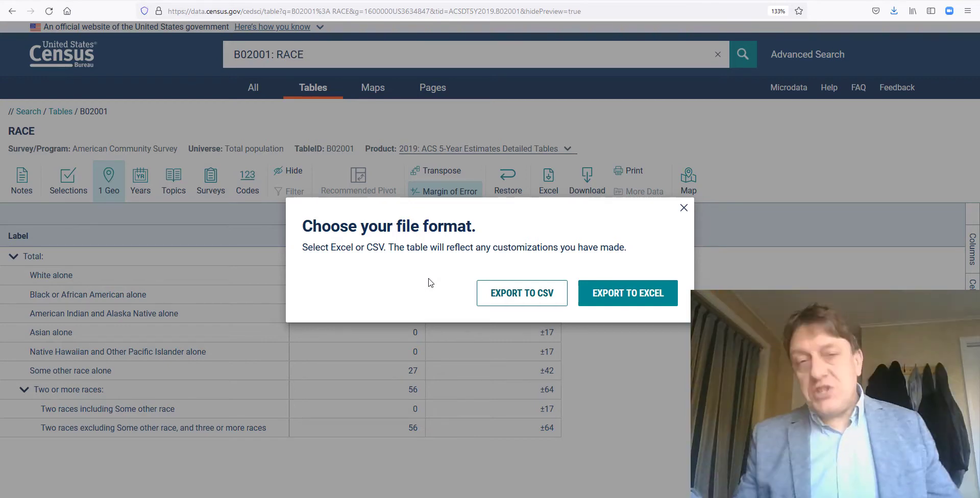
left_click(632, 298)
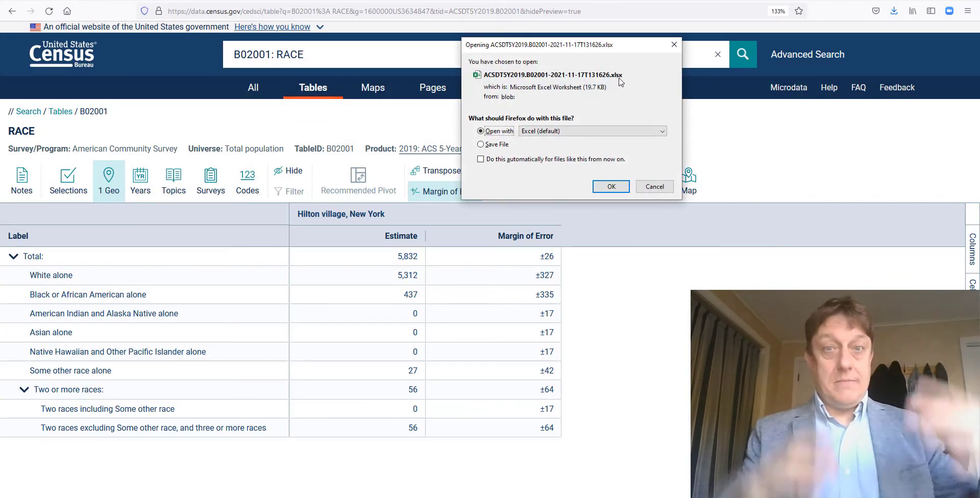
left_click(610, 187)
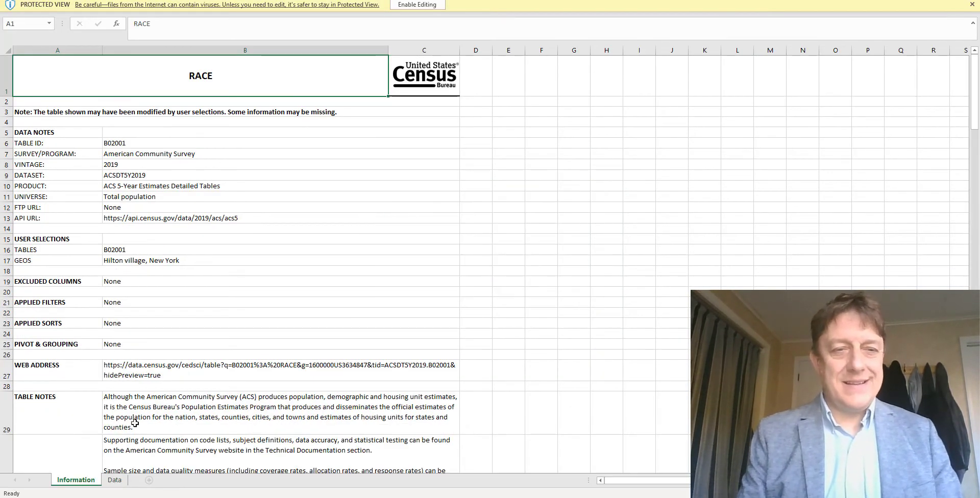
- Enable editing of the workbook and insert an empty column between Estimate and Margin of Error on the Data sheet
left_click(425, 7)
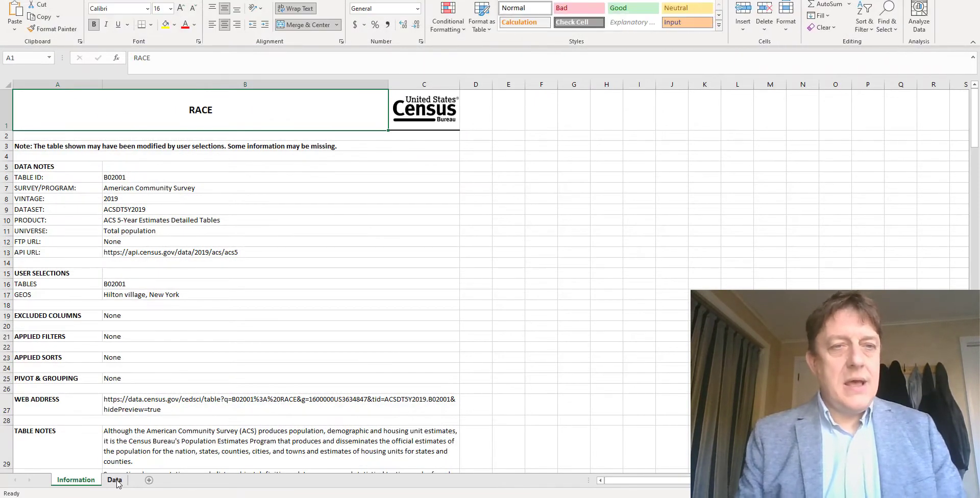
left_click(115, 480)
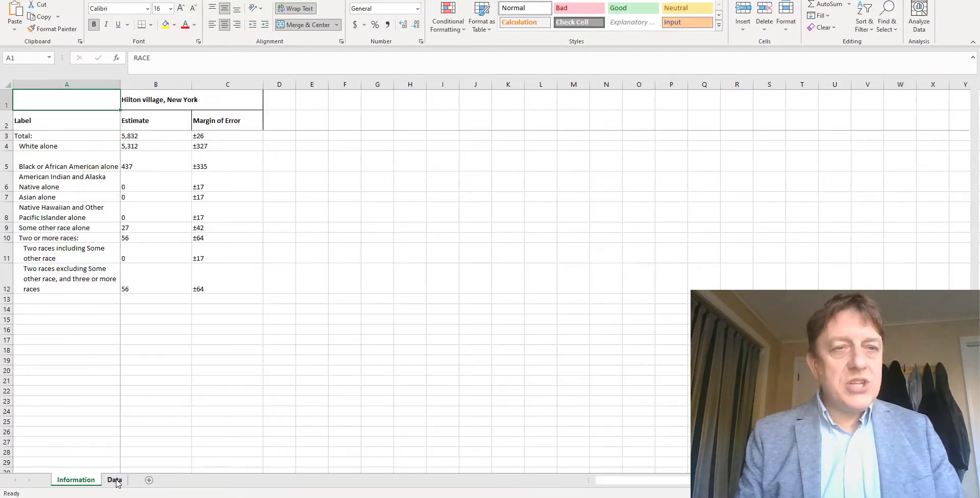
left_click(208, 82)
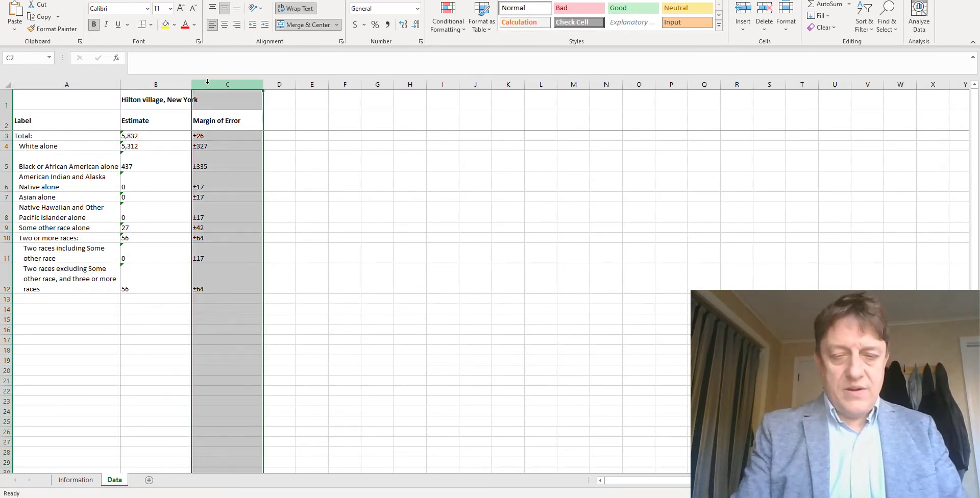
key("ctrl+plus")
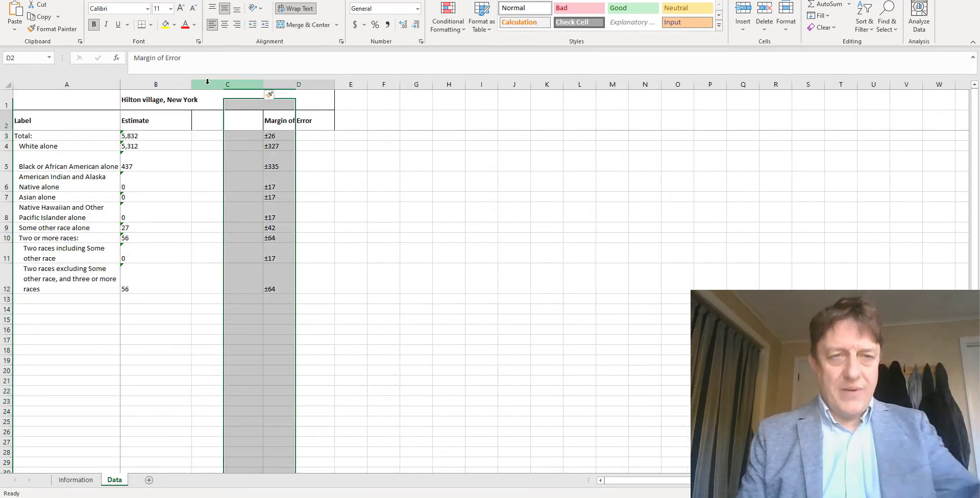
key("Down")
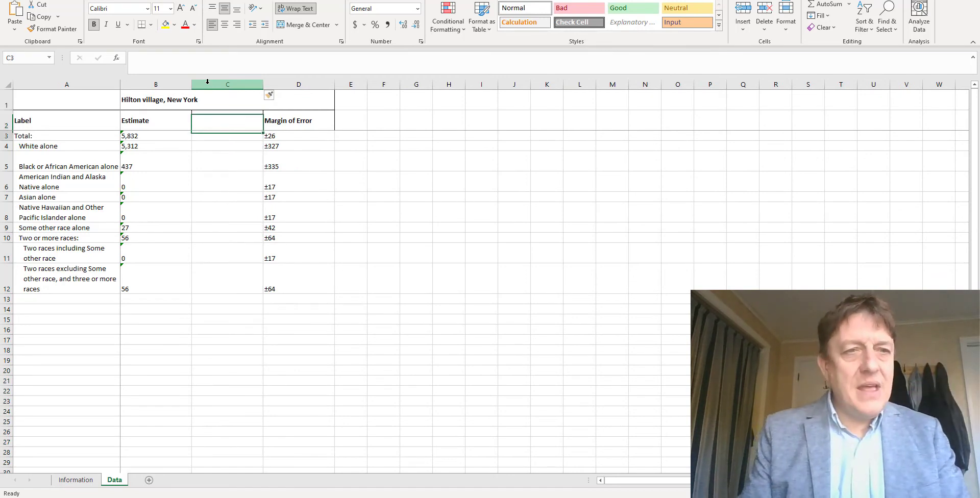
key("Left")
key("Left")
key("Right")
key("Right")
key("Down")
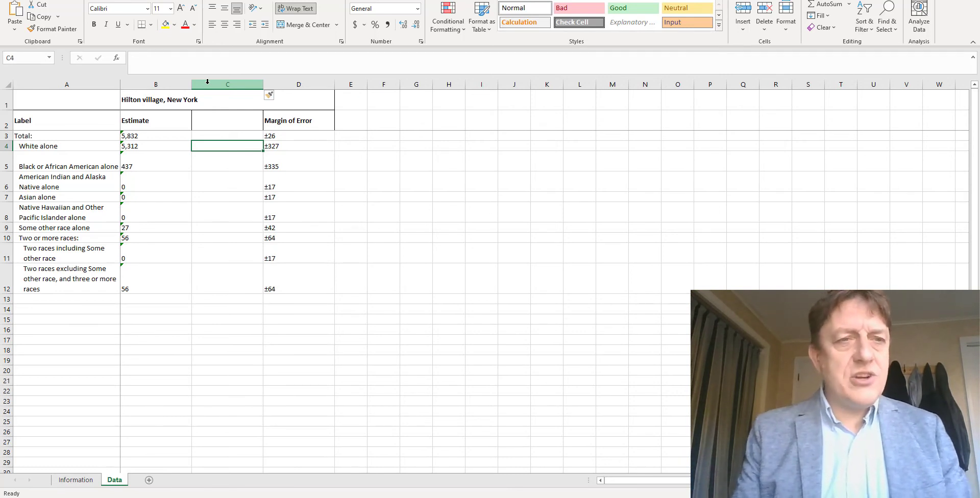
key("Left")
key("Up")
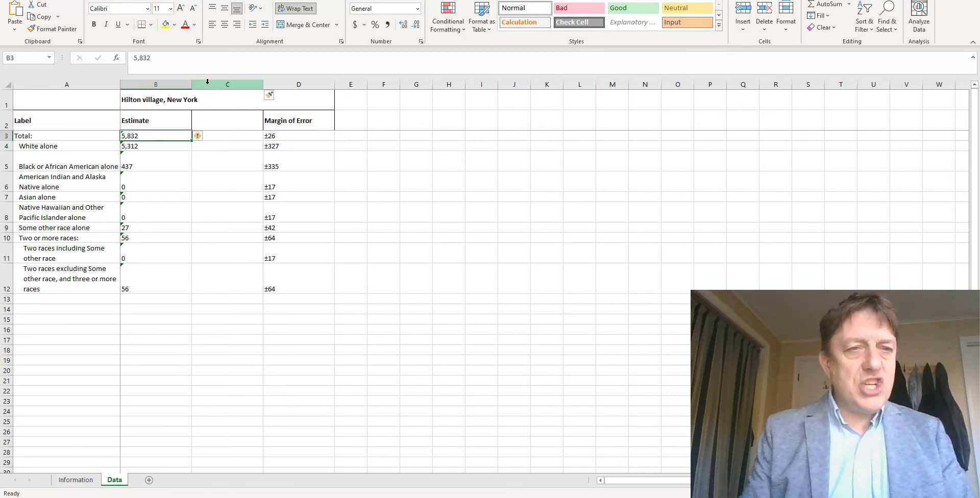
- Calculate the White alone share of the total in C4 with =B4/5832 and fill the formula down to C12
key("Down")
key("Right")
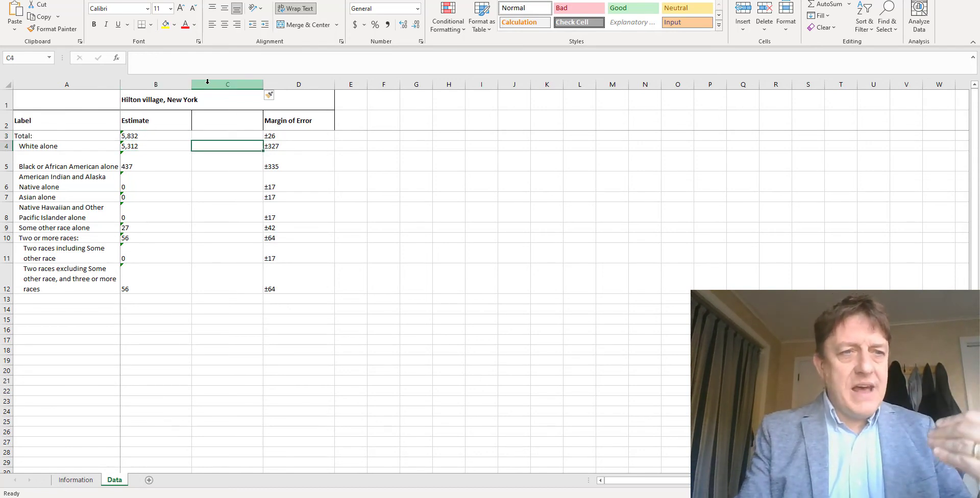
type("=")
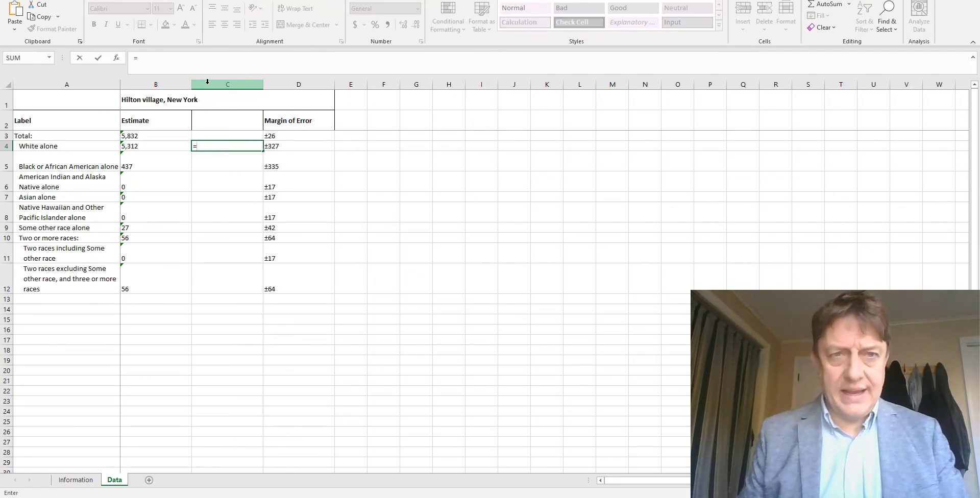
type("b")
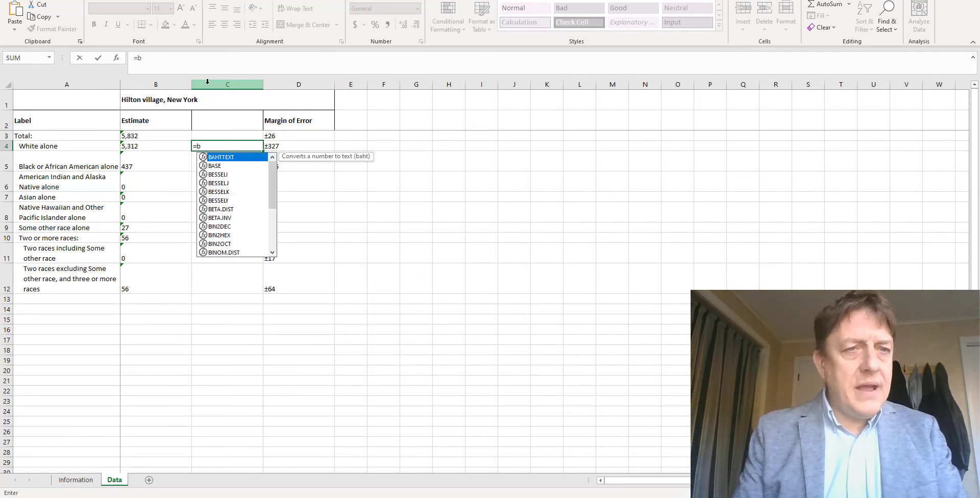
type("4")
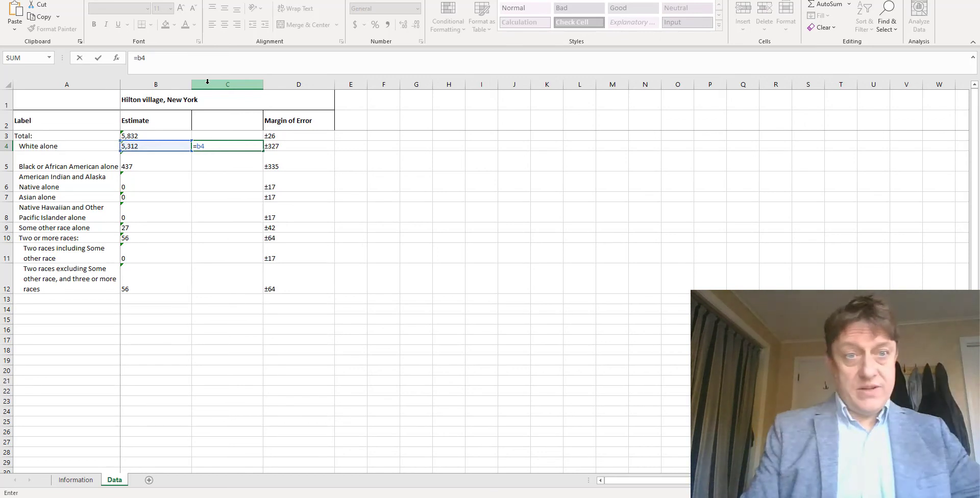
type("/5832")
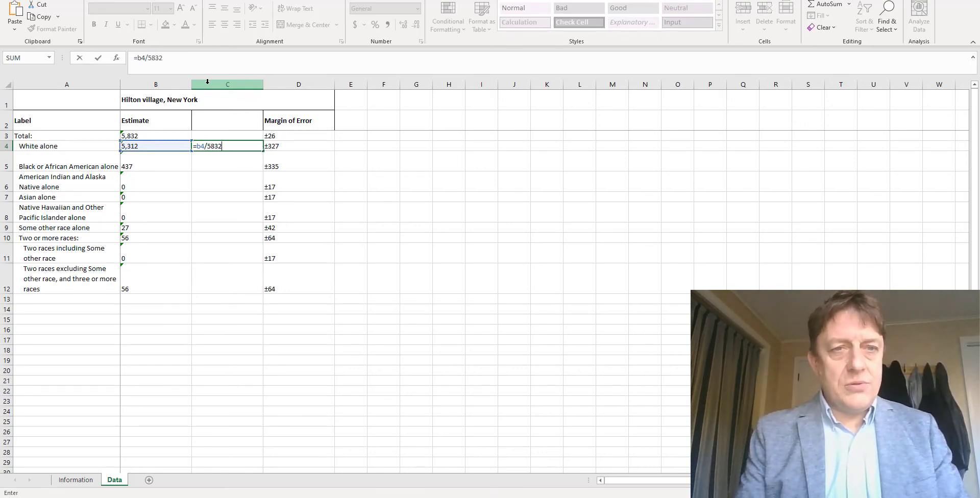
key("Return")
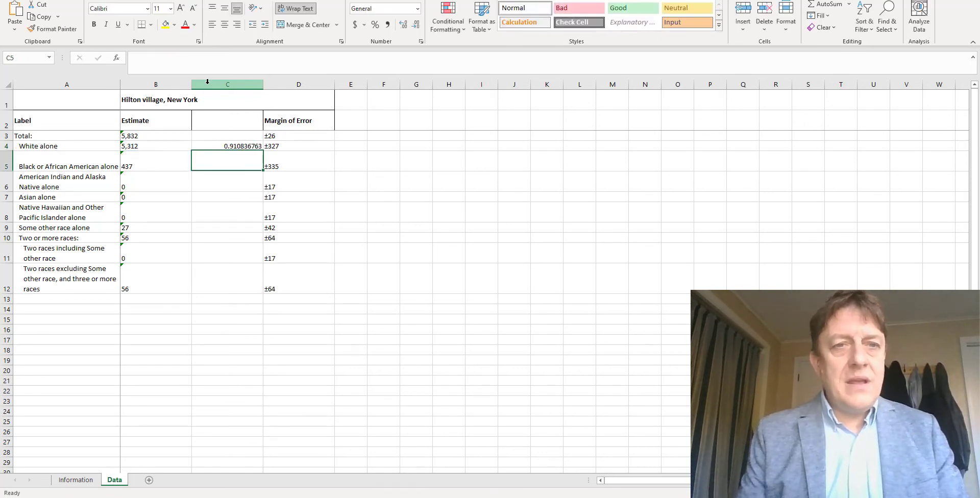
left_click(236, 148)
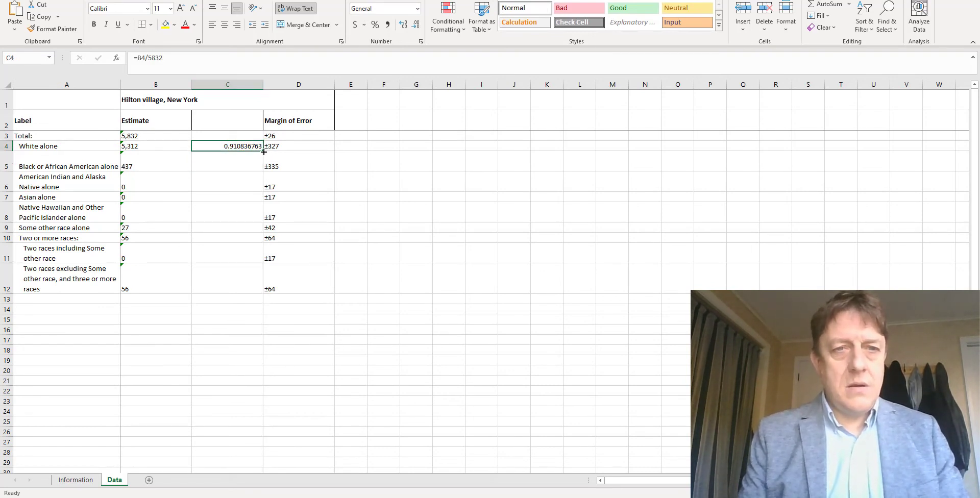
left_click_drag(263, 152, 234, 290)
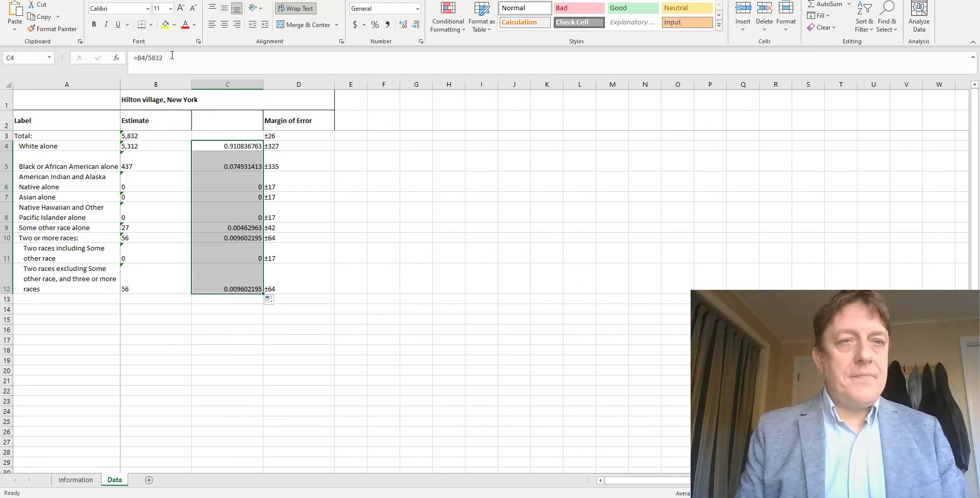
- Change the formula in C4 to =(B4/5832)*100 to give percentages and fill it down to C12
left_click(233, 146)
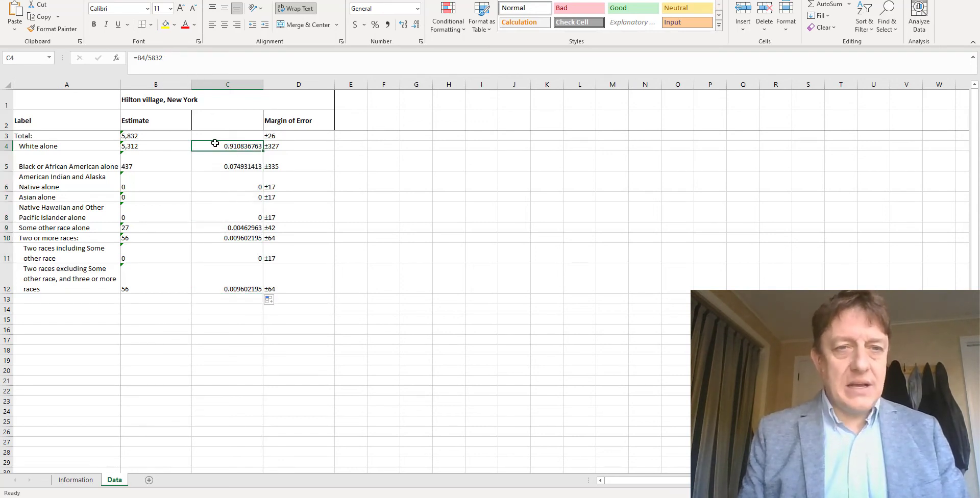
left_click(139, 58)
type("(")
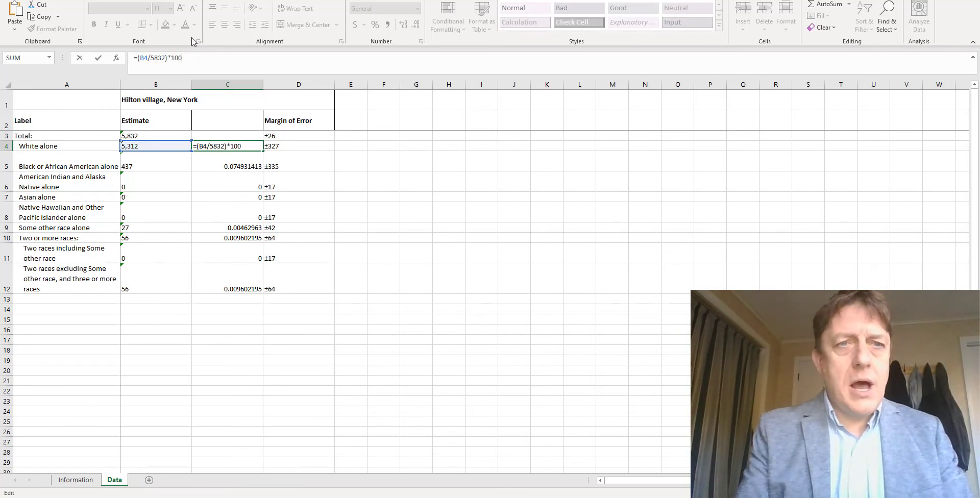
key("Return")
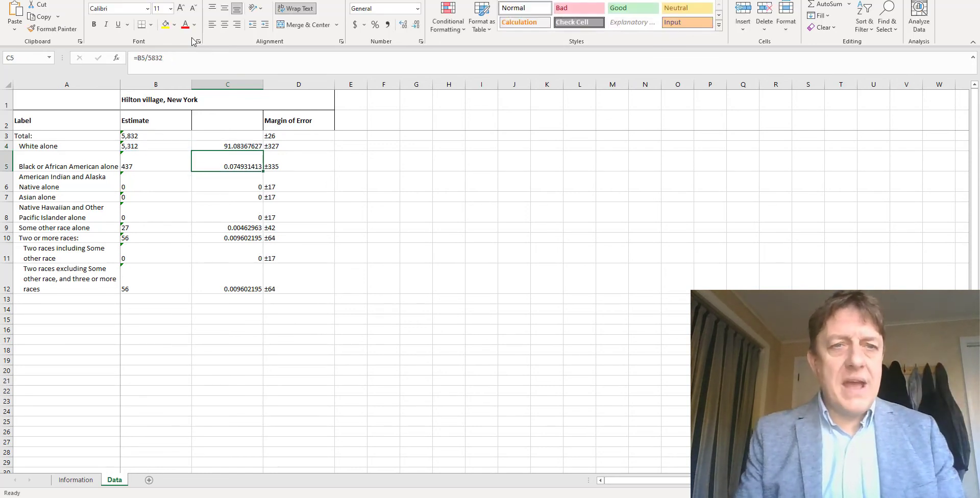
left_click(243, 147)
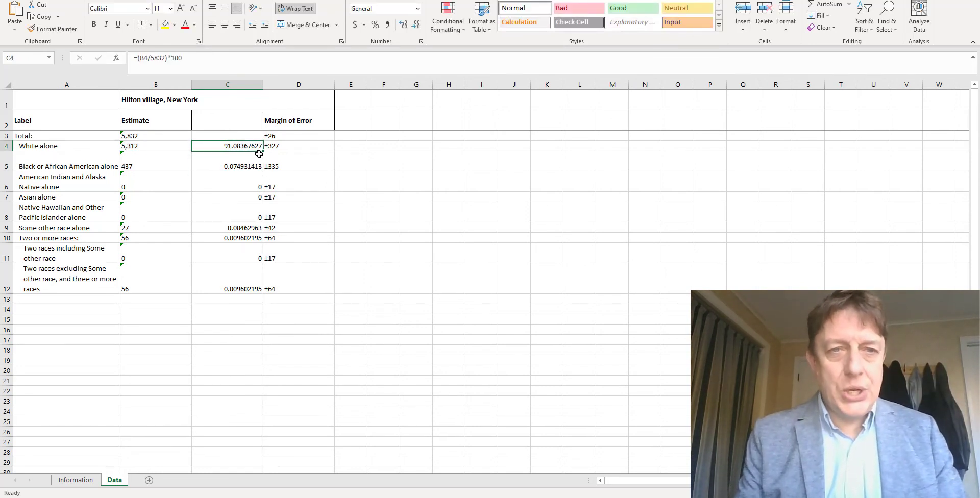
left_click_drag(263, 151, 259, 273)
left_click_drag(257, 304, 257, 294)
left_click(526, 261)
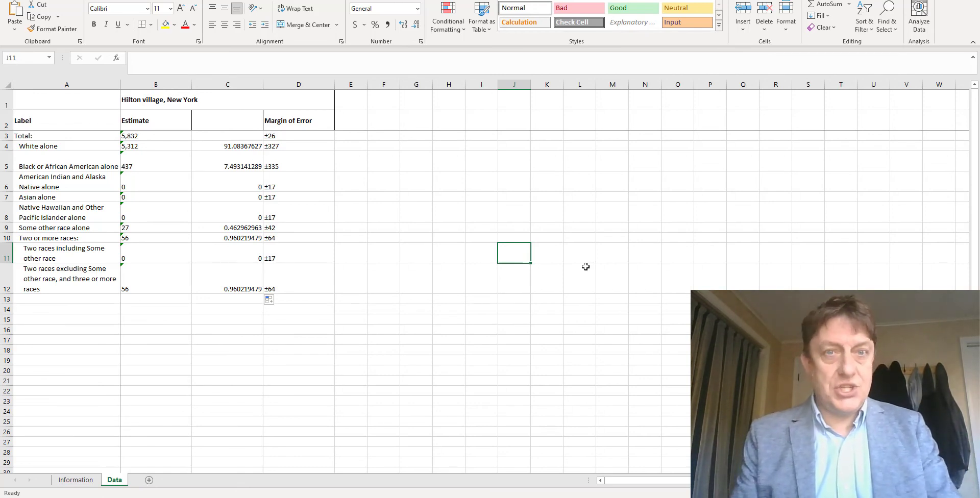
- Switch to the Census table in the browser and clear all selected geographies, including Hilton village, New York
key("alt+Tab")
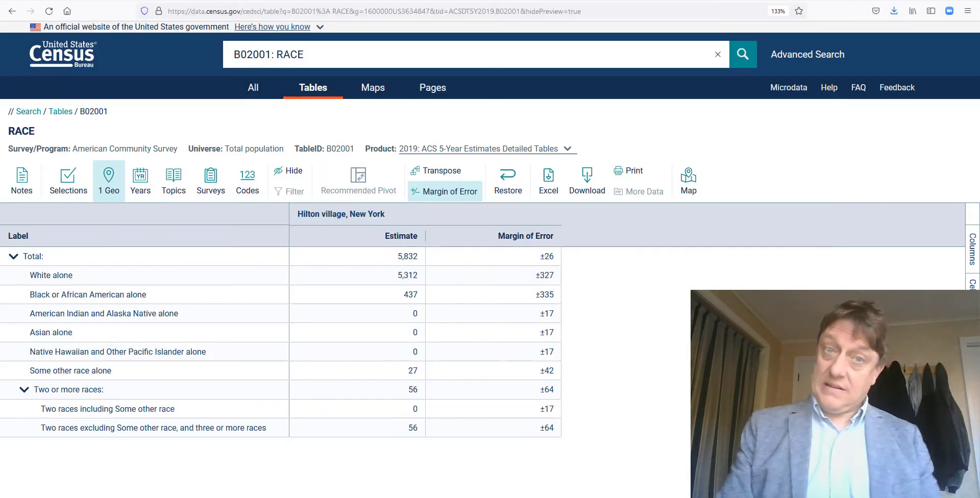
left_click(110, 190)
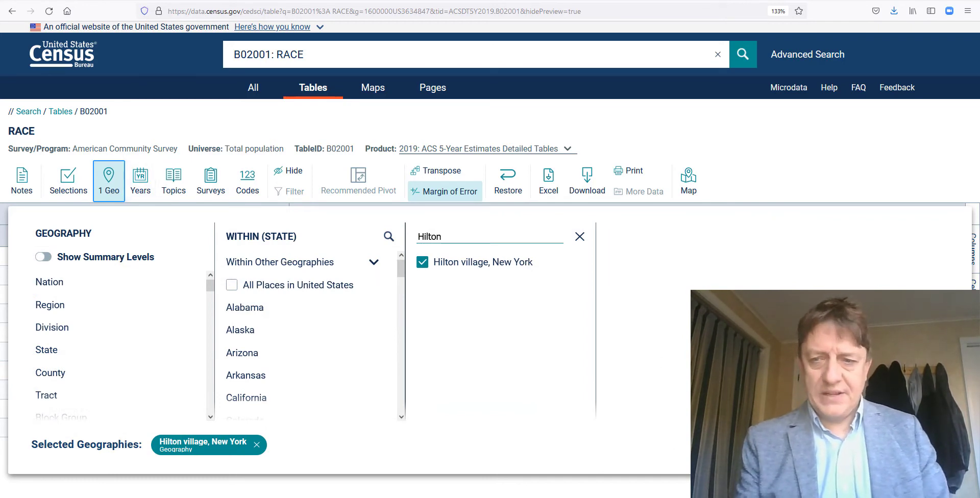
left_click(109, 182)
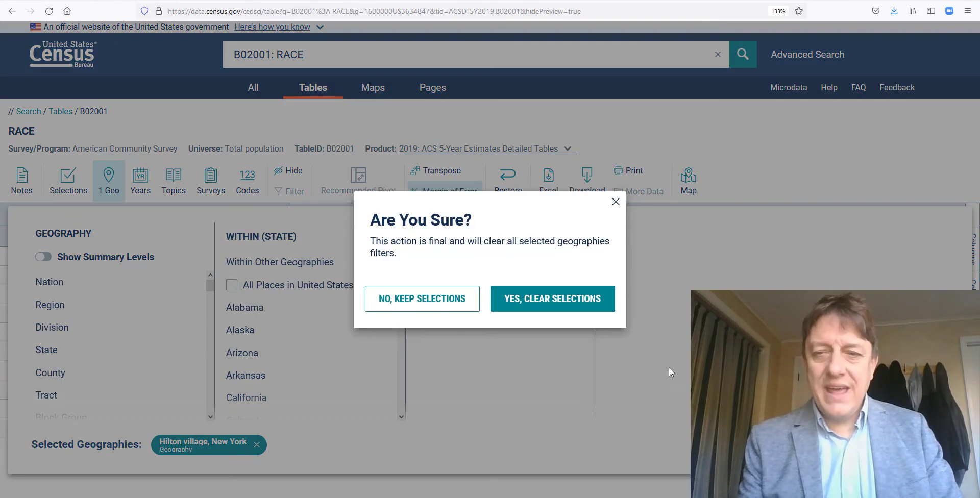
left_click(547, 296)
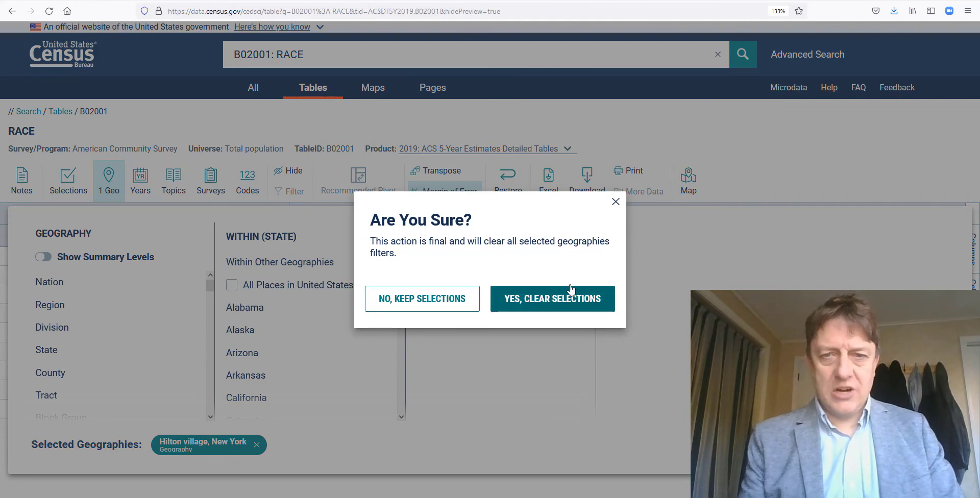